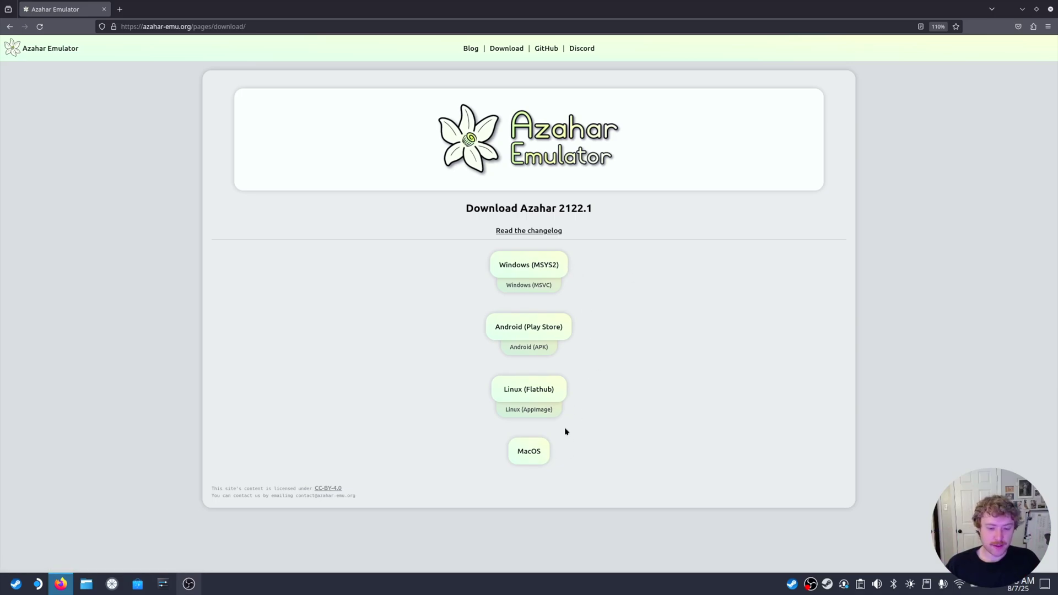
Download the Linux AppImage build of Azahar and locate the downloaded file in the file manager.
click(549, 415)
click(1013, 50)
drag(274, 225, 183, 194)
click(221, 198)
click(174, 192)
Launch Azahar from its AppImage file.
click(408, 185)
double_click(407, 184)
click(435, 281)
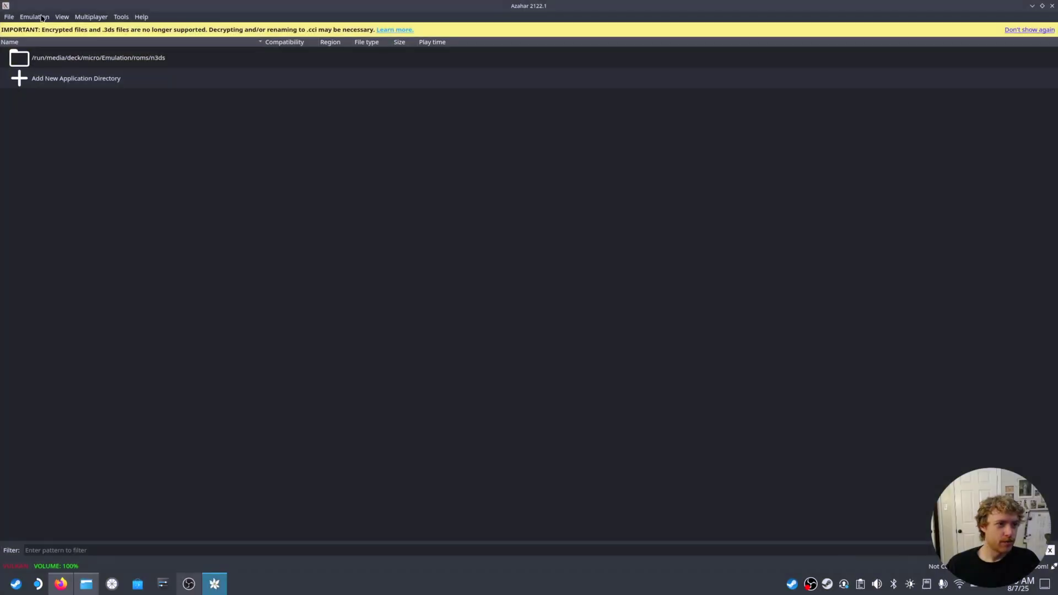
Open the emulator's graphics configuration, choose the internal resolution and enter 100 in the enhancement settings.
click(41, 17)
click(55, 88)
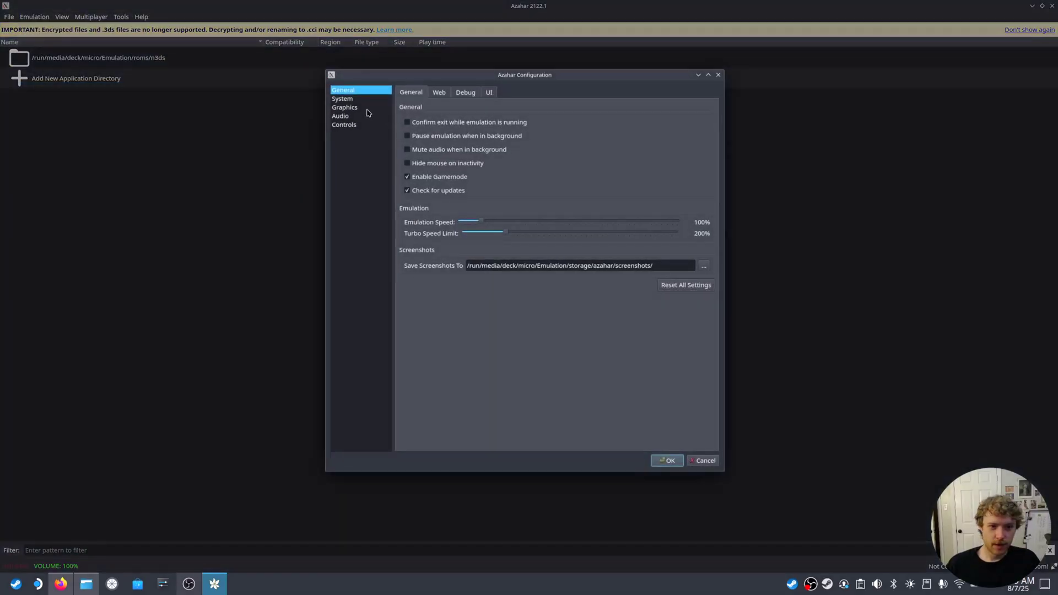
click(367, 108)
click(594, 123)
click(595, 169)
click(591, 200)
click(590, 210)
drag(563, 214, 554, 215)
text(100)
Set the graphics screen layout to separate windows and enter 100 in the layout settings.
click(463, 93)
click(586, 124)
click(586, 116)
click(485, 369)
click(638, 369)
click(648, 387)
key(BackSpace)
text(100)
click(649, 362)
Set the graphics API to Vulkan, with async shader compilation enabled and VSync disabled.
click(510, 99)
click(583, 124)
click(583, 123)
click(408, 240)
click(440, 318)
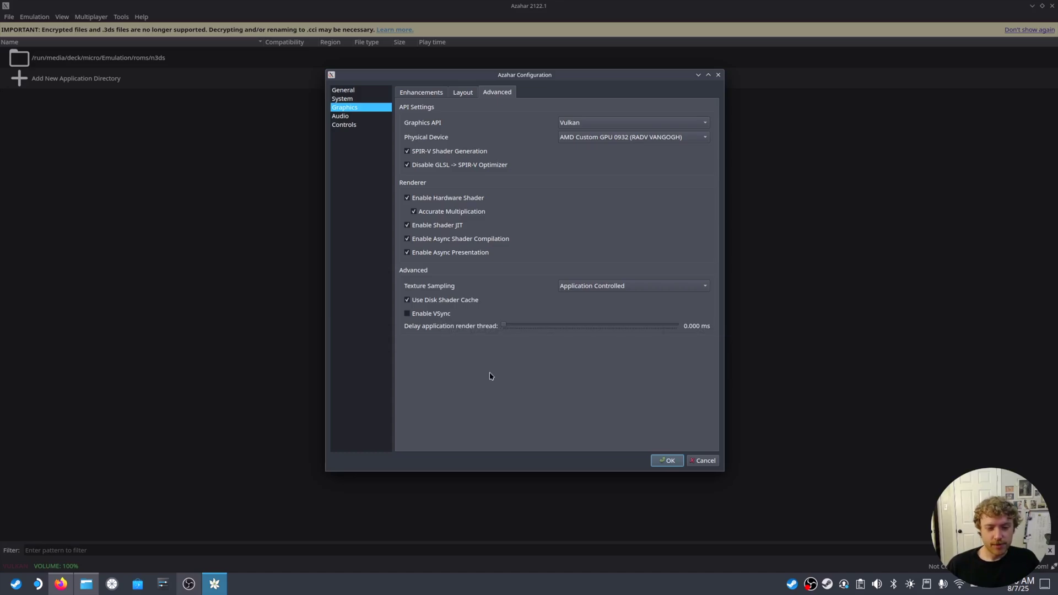
click(350, 126)
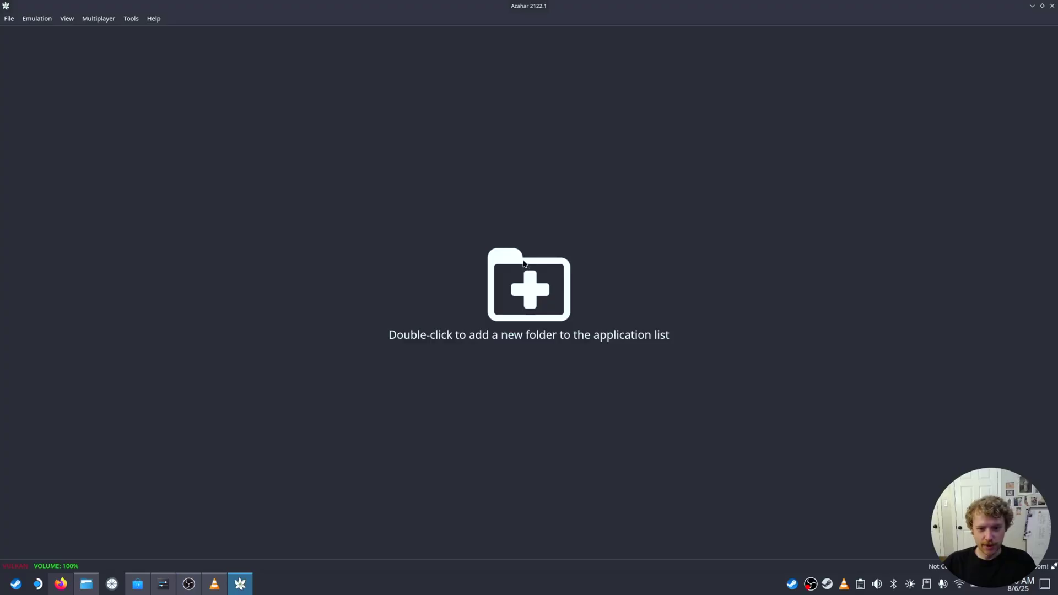
Add the Ocarina of Time 3DS game folder to the emulator's application list.
double_click(525, 264)
click(475, 265)
click(544, 310)
click(645, 377)
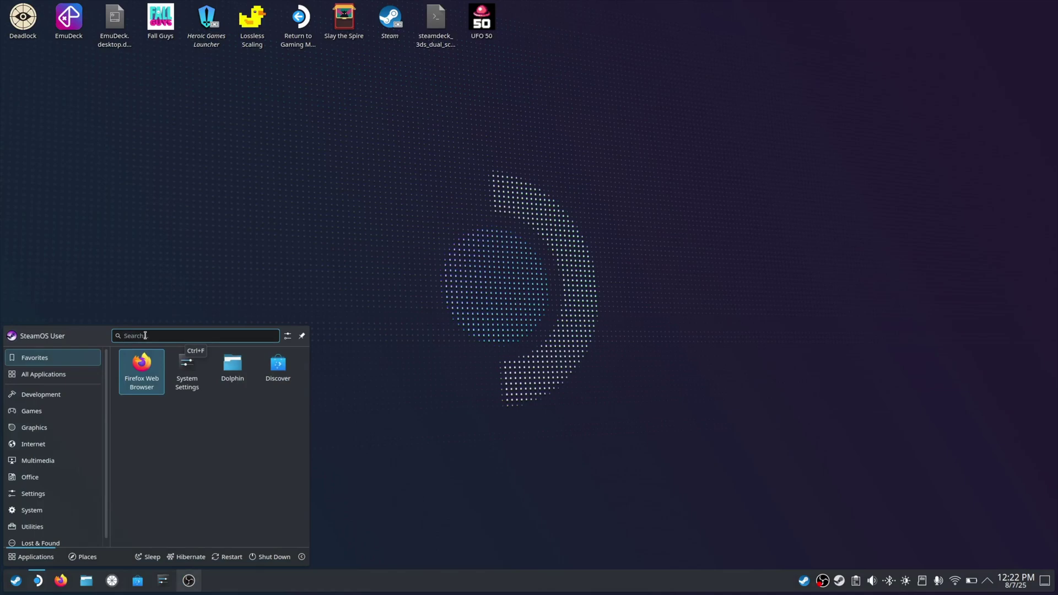
Open Konsole and make the steamdeck_3ds_dual_screen.sh script in the Downloads folder executable with chmod +x.
text(konsole)
key(Return)
text(cd Downloads/)
key(Return)
text(chmod +x steam)
key(Tab)
key(Return)
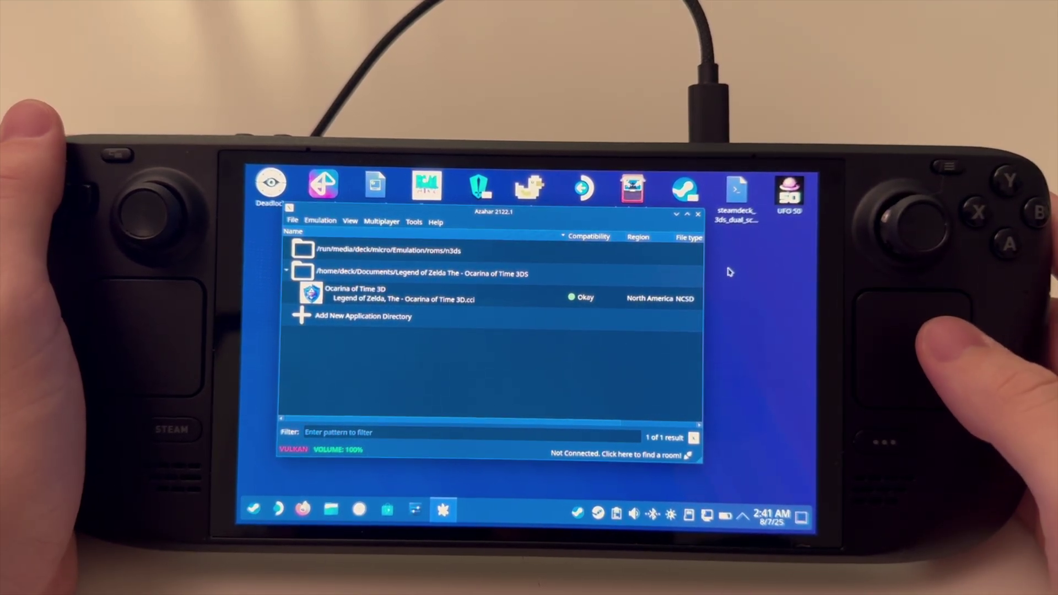
Run the steamdeck_3ds_dual_screen.sh script from the desktop and launch Ocarina of Time 3D in Azahar.
right_click(729, 272)
click(733, 291)
click(549, 260)
click(742, 198)
click(333, 306)
click(333, 306)
double_click(332, 306)
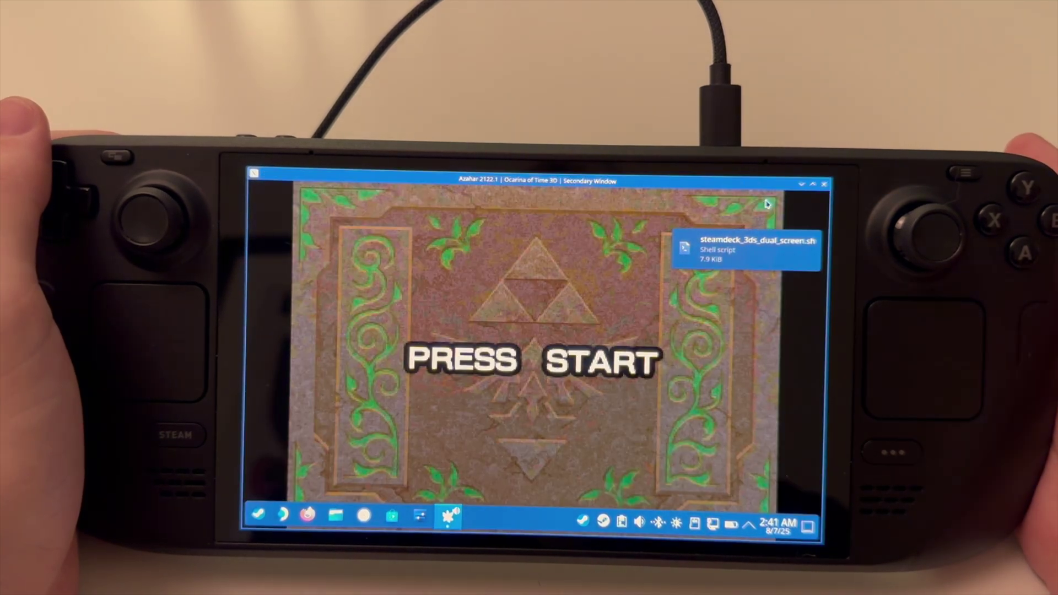
Start the game and try the map and items menus on the touchscreen.
key(Return)
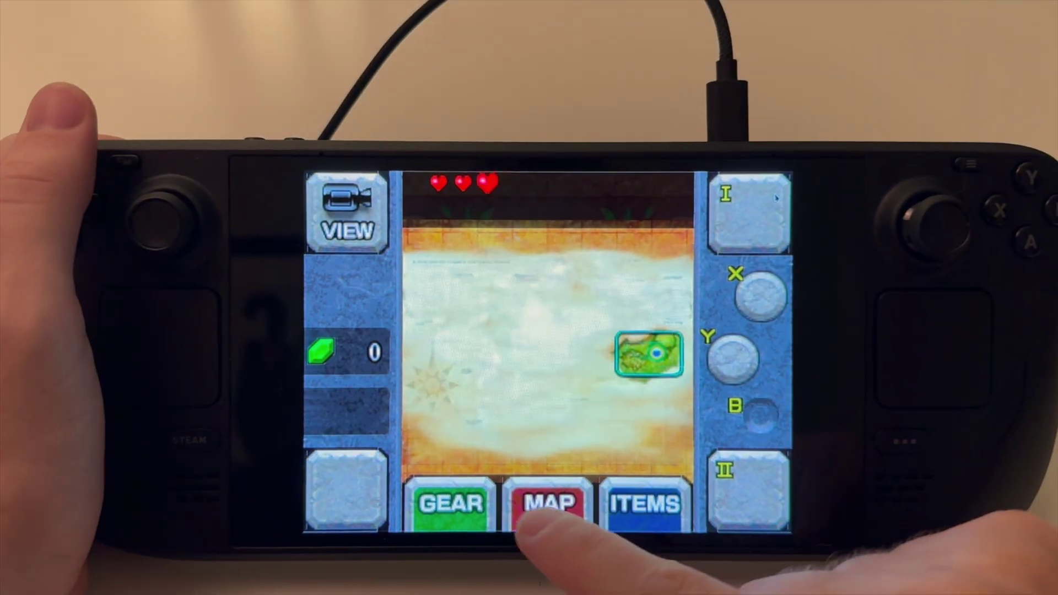
click(554, 501)
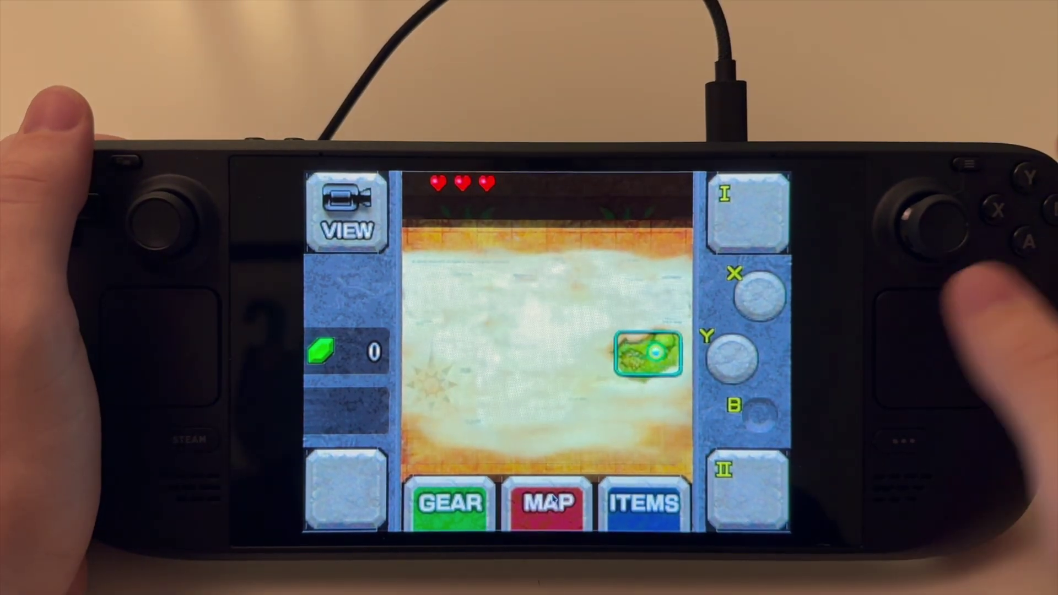
click(550, 485)
key(b)
click(641, 527)
key(b)
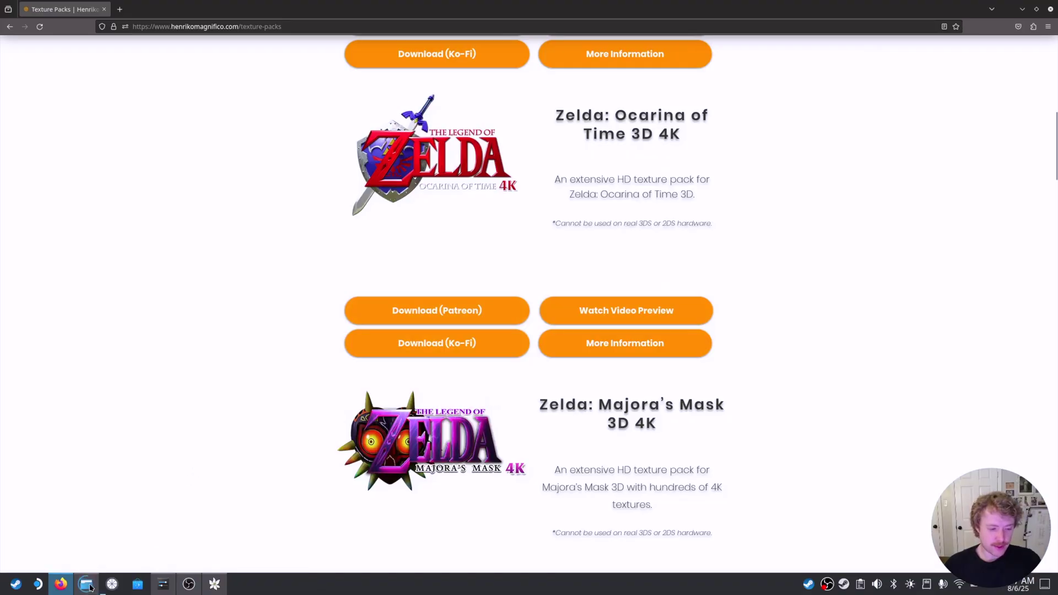
Find the downloaded Ocarina of Time 3D 4K texture pack archive in the file manager and extract it.
click(89, 585)
double_click(609, 218)
click(337, 219)
click(345, 242)
click(353, 255)
click(362, 267)
click(434, 296)
right_click(442, 294)
mouse_move(535, 357)
Open the extracted texture pack folder down to its texture files.
click(720, 163)
click(720, 163)
double_click(387, 208)
click(269, 205)
double_click(272, 204)
Open the custom texture location of Ocarina of Time 3D from the Azahar game list.
click(215, 585)
right_click(339, 89)
mouse_move(382, 111)
click(461, 171)
Move the extracted texture pack folder into the game's custom texture location.
click(92, 584)
drag(348, 150, 697, 103)
click(537, 96)
click(297, 145)
drag(297, 145, 194, 199)
click(951, 243)
drag(614, 154, 437, 175)
click(436, 185)
click(432, 179)
click(878, 77)
click(75, 138)
Enable custom textures in the emulator's graphics enhancement settings.
click(37, 18)
click(53, 96)
click(357, 119)
click(435, 304)
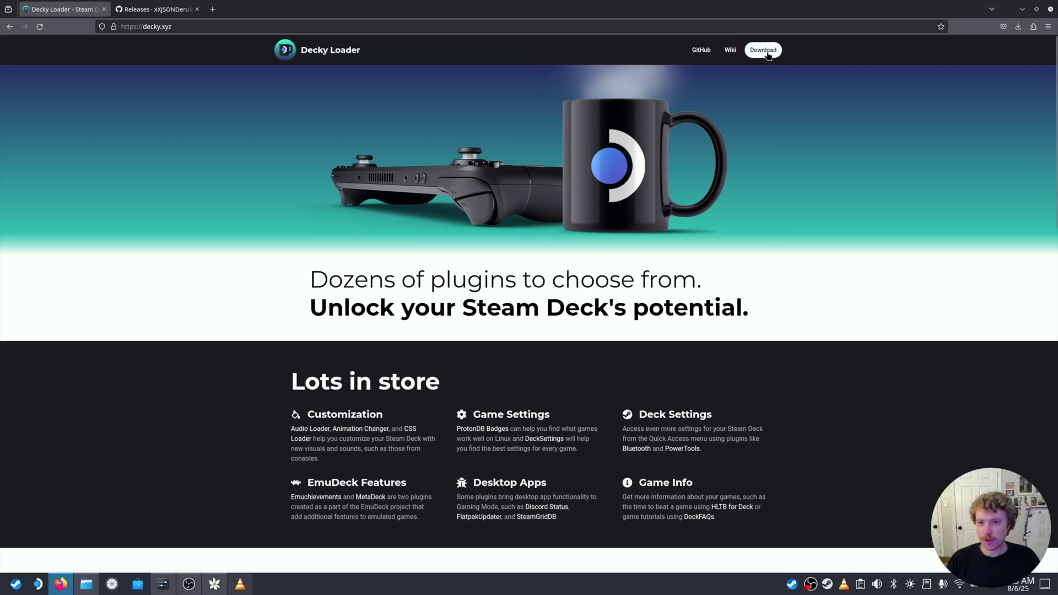
Download and run the Decky Loader installer, and look at the plugin's GitHub releases page.
click(765, 51)
click(86, 584)
click(642, 189)
click(703, 359)
key(Return)
click(677, 372)
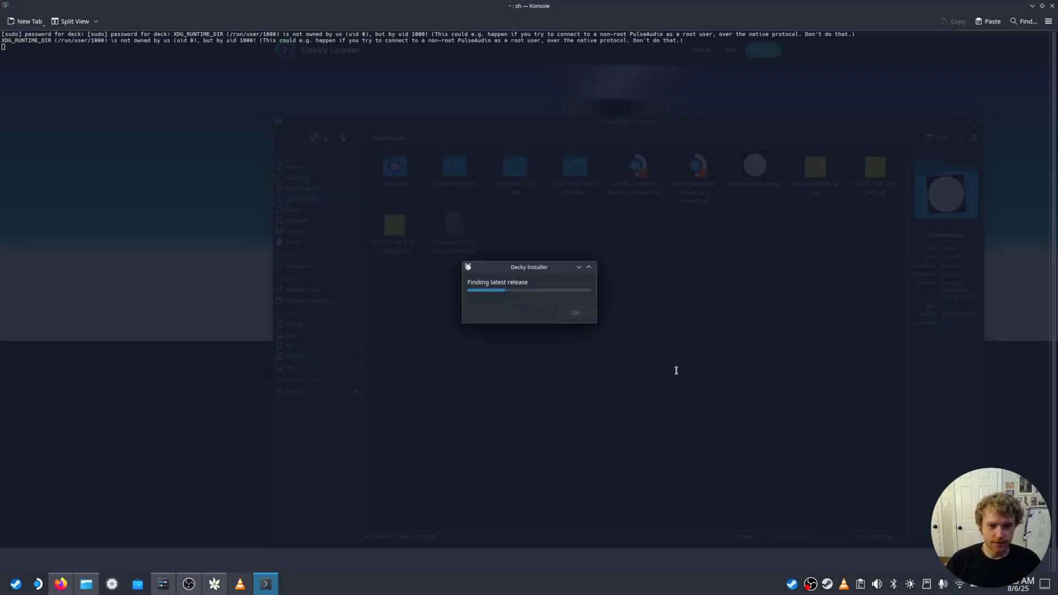
click(584, 316)
click(163, 10)
click(77, 9)
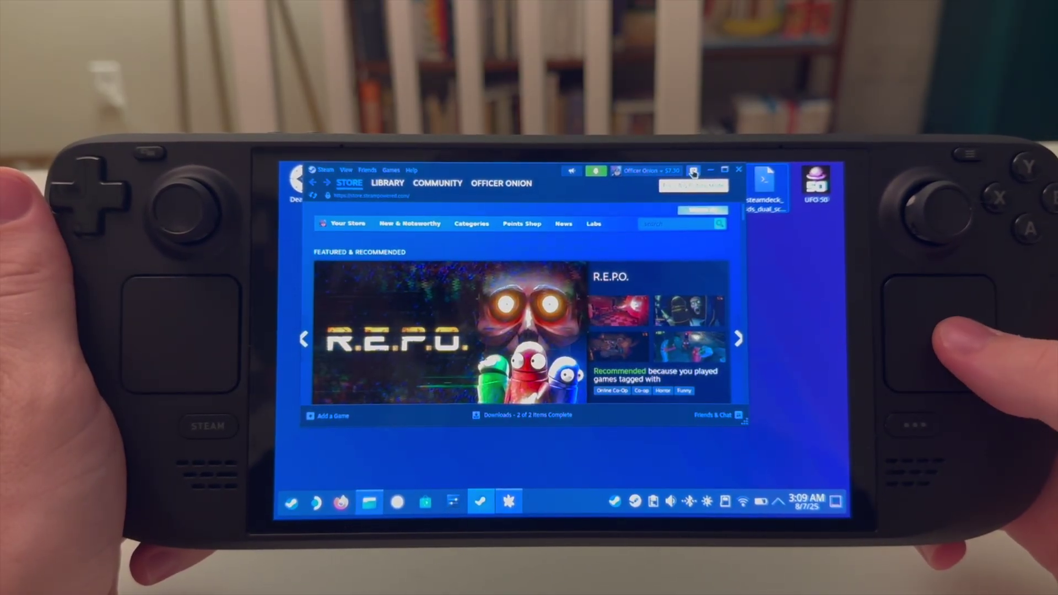
Switch Steam to Big Picture mode and open the Decky settings.
click(693, 172)
key(ctrl+2)
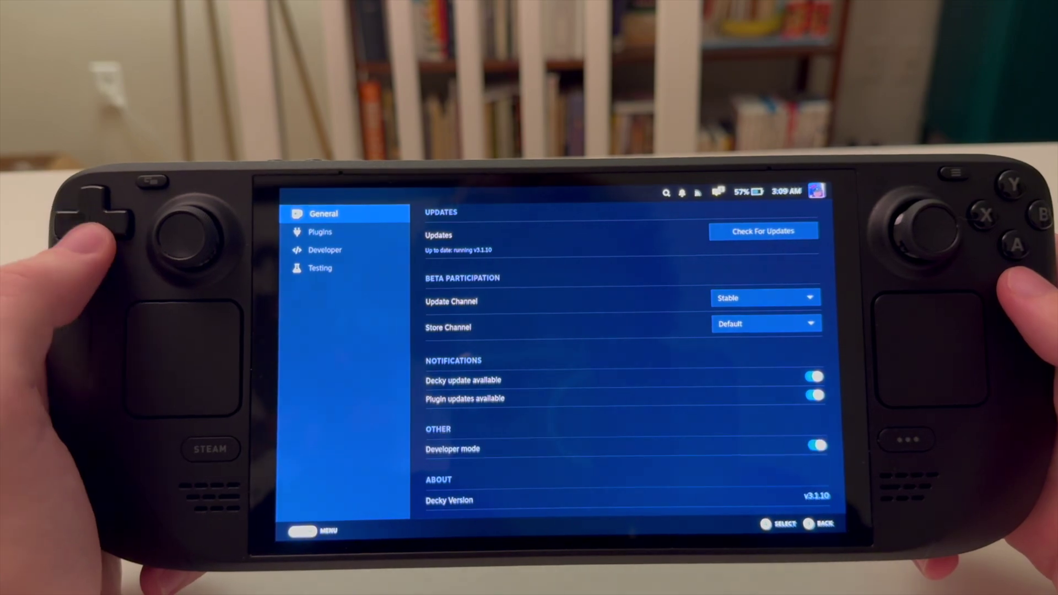
Install the Lossless Scaling plugin from its downloaded ZIP file in Decky's developer settings.
click(323, 231)
key(Down)
key(Down)
key(Down)
key(Down)
key(Return)
key(Down)
key(Down)
key(Down)
key(Down)
key(Down)
key(Return)
key(Return)
Set the Lossless Scaling plugin's flow scale to 75% and its present mode to Mailbox.
key(ctrl+2)
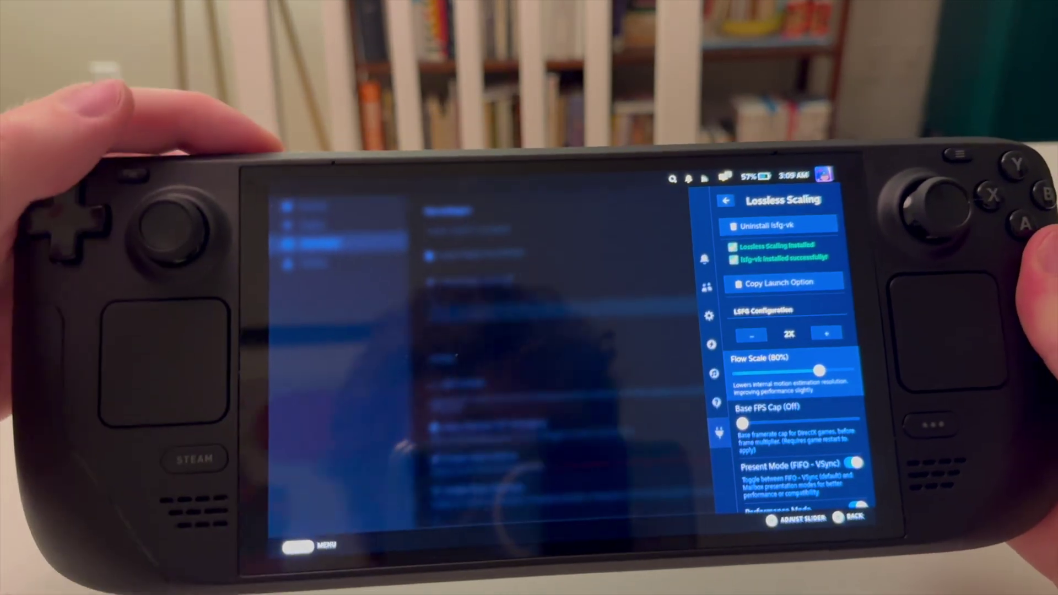
key(XF86AudioLowerVolume)
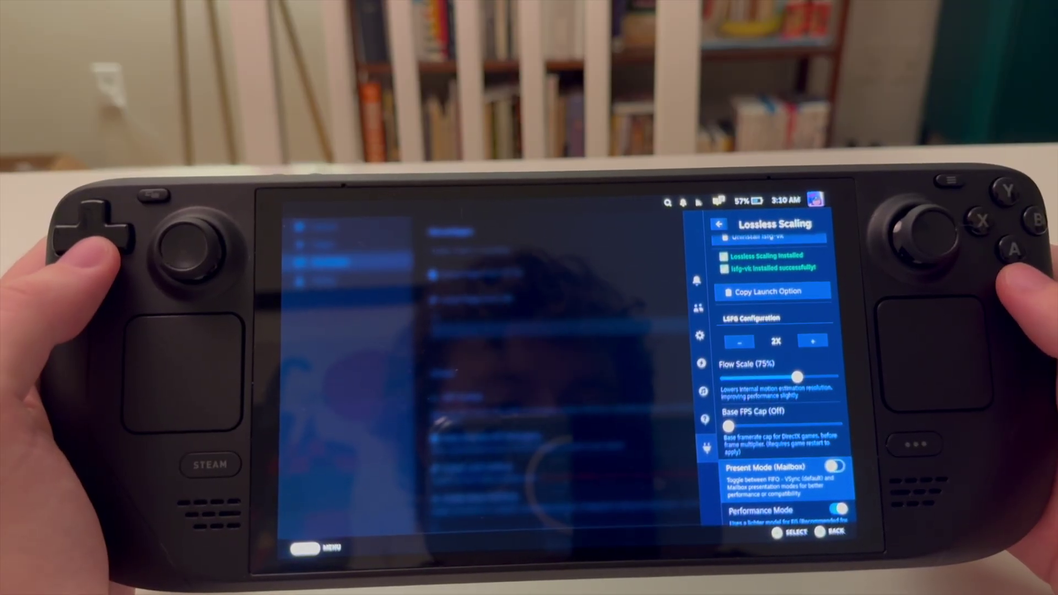
Look through the remaining Lossless Scaling options and return to the start of the list.
key(Down)
key(Down)
key(Down)
key(Down)
key(Down)
key(Up)
key(Up)
key(Up)
key(Up)
key(Up)
key(Up)
key(Up)
key(Up)
key(Up)
key(Up)
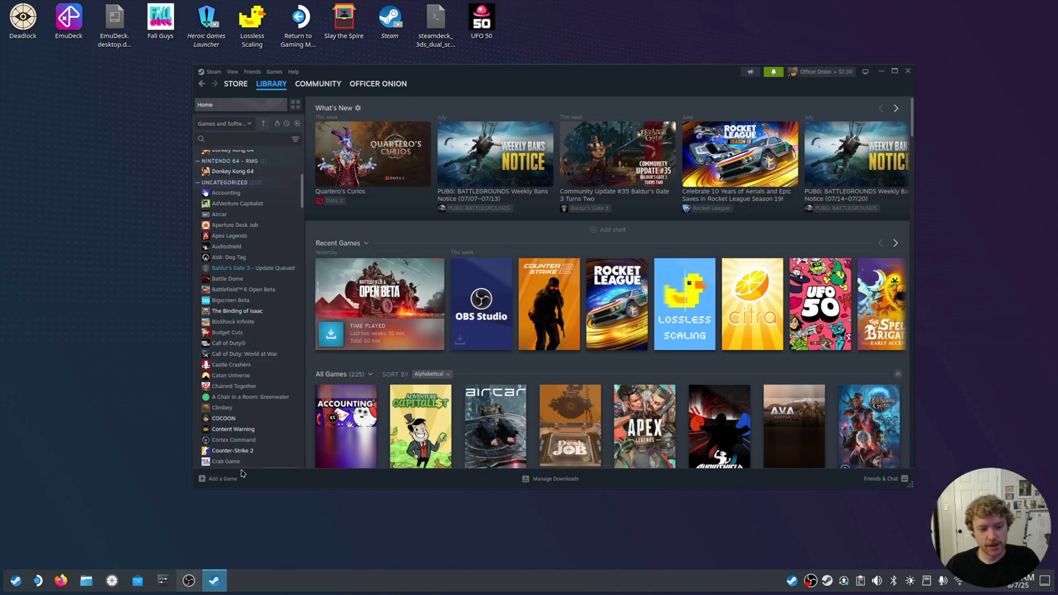
Add azahar.AppImage to the Steam library as a non-Steam game.
click(225, 479)
click(253, 487)
click(453, 396)
scroll(503, 261, down, 1)
click(501, 308)
click(603, 359)
click(595, 396)
Add the Lossless Scaling launch option in the properties of azahar.AppImage and launch it from Steam.
click(245, 269)
click(858, 243)
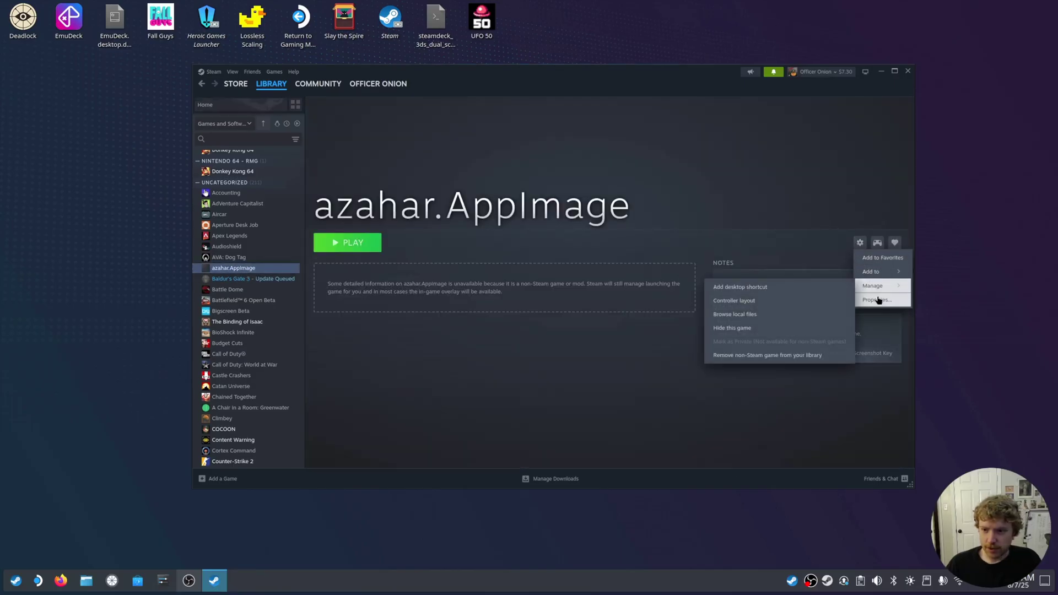
click(612, 279)
click(529, 330)
click(720, 159)
click(364, 241)
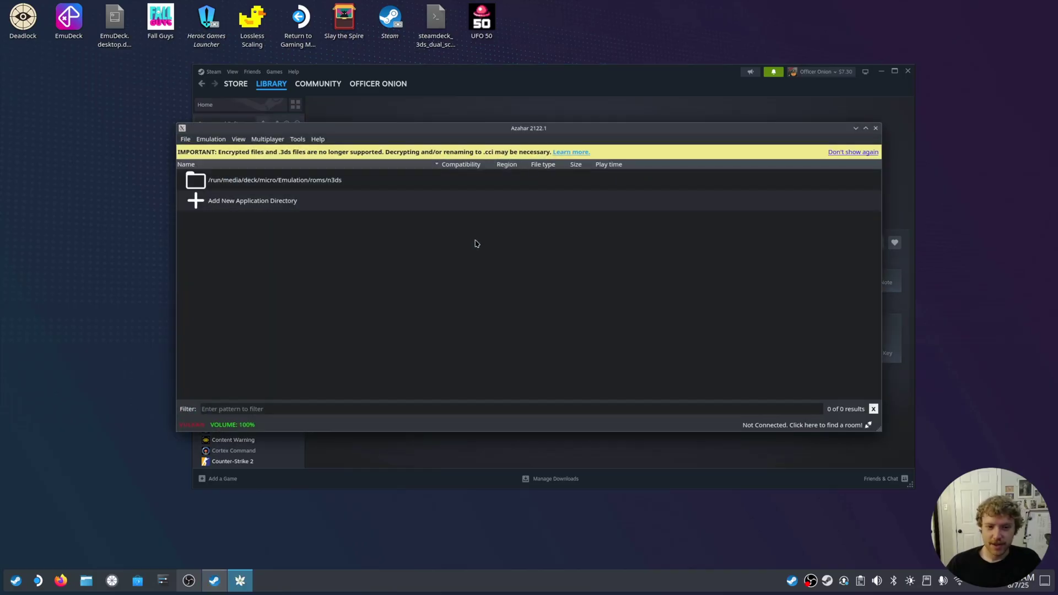